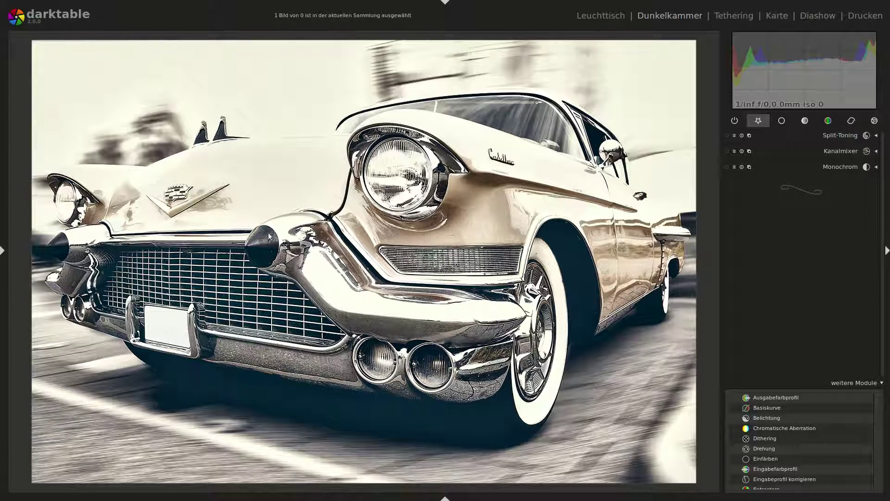
# Turn on monochrome, enable the channel mixer and lower its red target to about 0.7
pyautogui.click(727, 167)
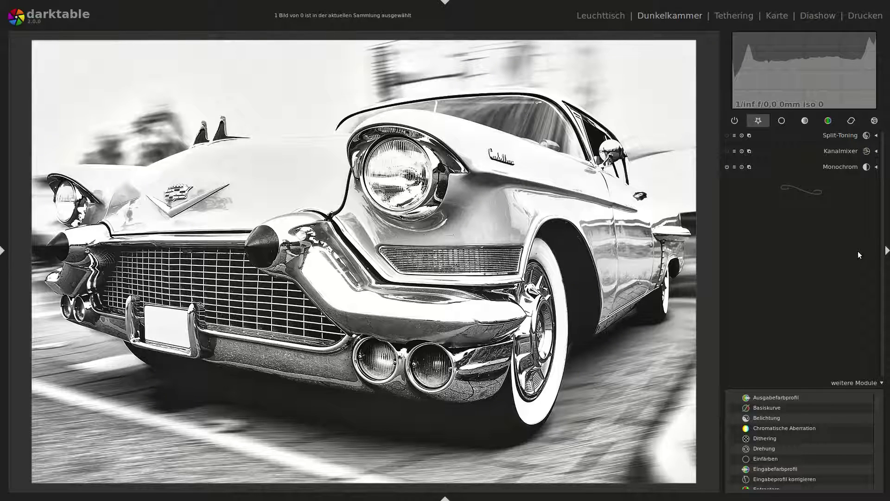
pyautogui.click(876, 152)
pyautogui.click(727, 151)
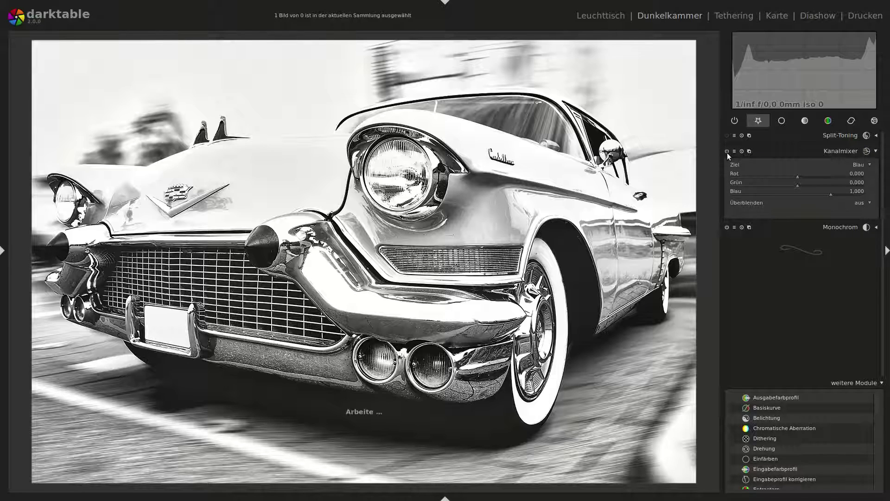
pyautogui.click(863, 165)
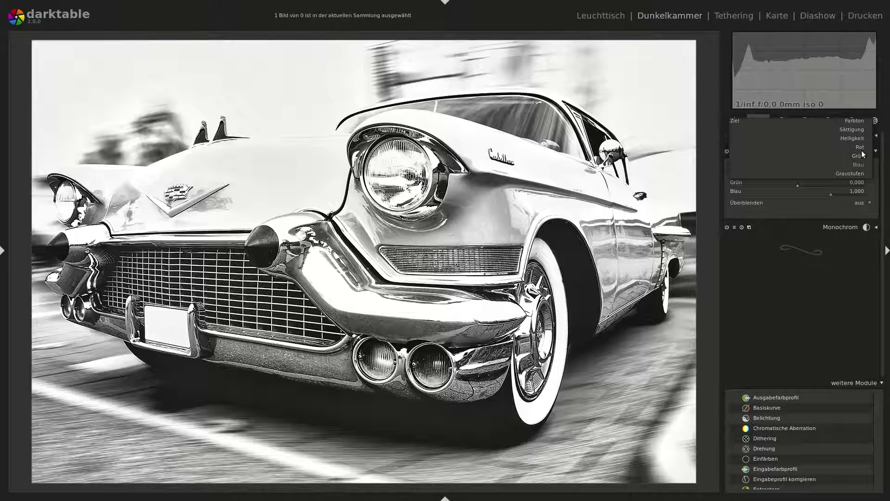
pyautogui.click(864, 149)
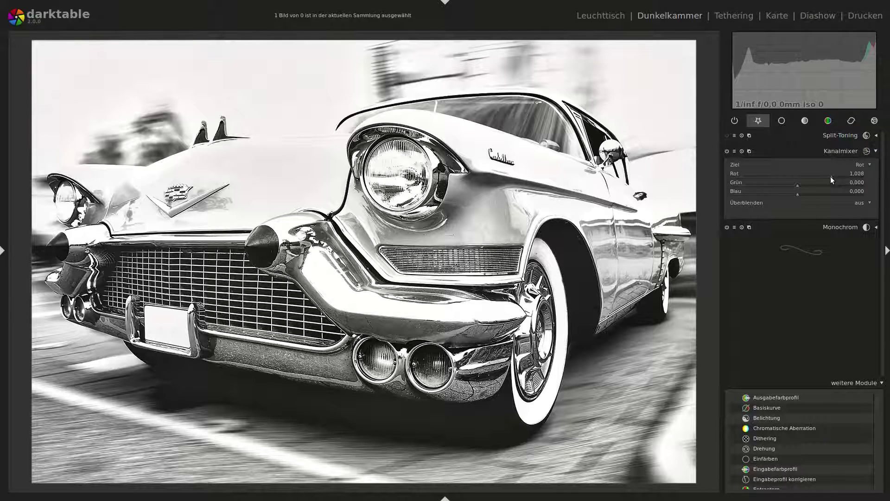
pyautogui.moveTo(831, 177); pyautogui.dragTo(820, 180)
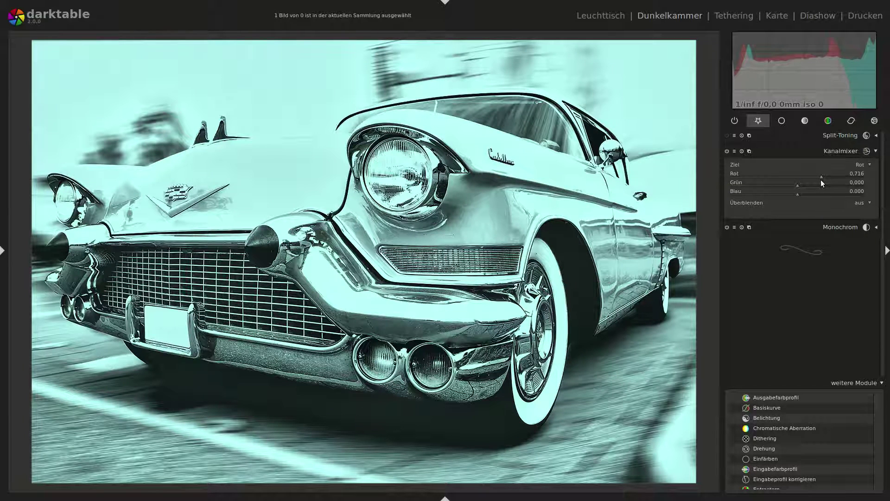
pyautogui.moveTo(821, 180); pyautogui.dragTo(822, 179)
pyautogui.click(822, 177)
# Raise the channel mixer's green target to 1.113 and blue target to 1.153
pyautogui.click(859, 163)
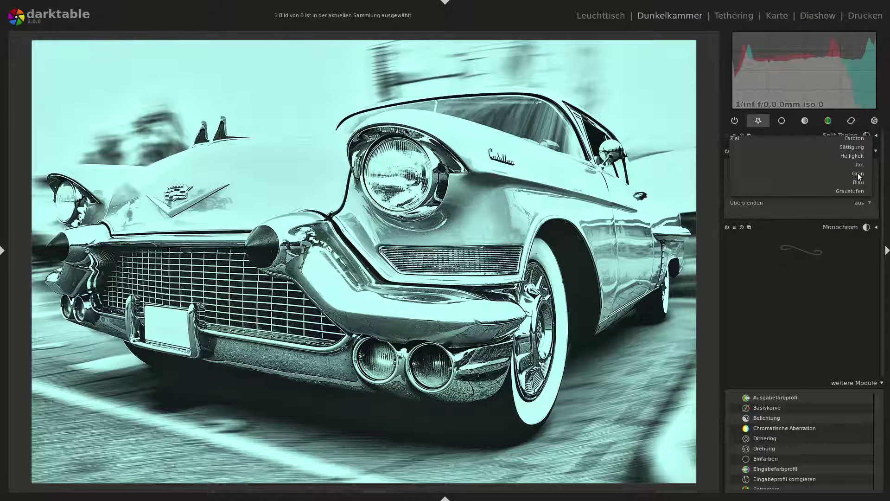
pyautogui.click(858, 174)
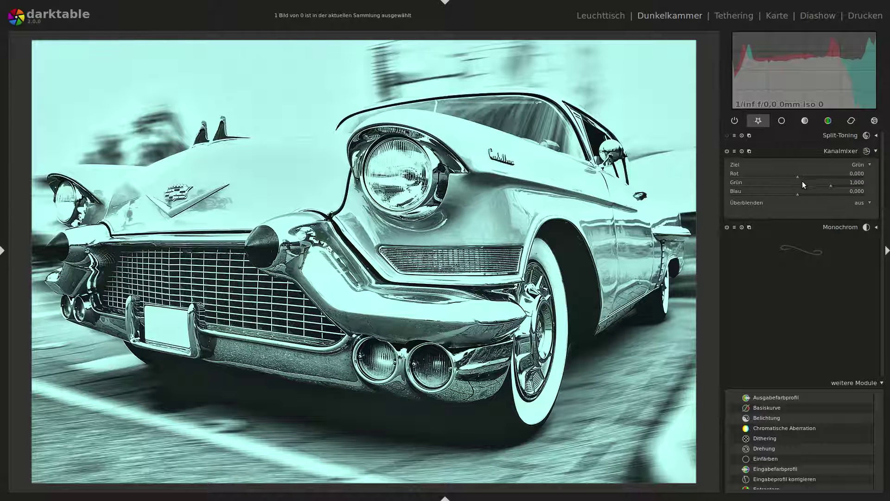
pyautogui.moveTo(831, 186); pyautogui.dragTo(835, 185)
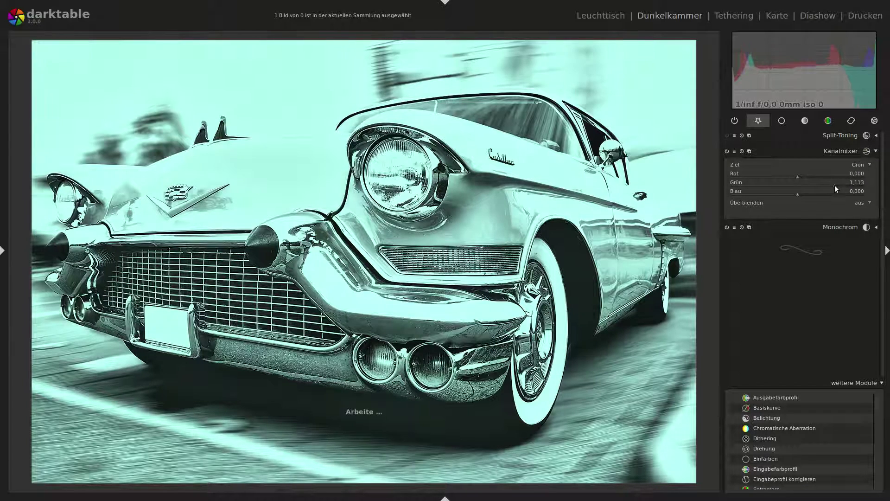
pyautogui.click(859, 165)
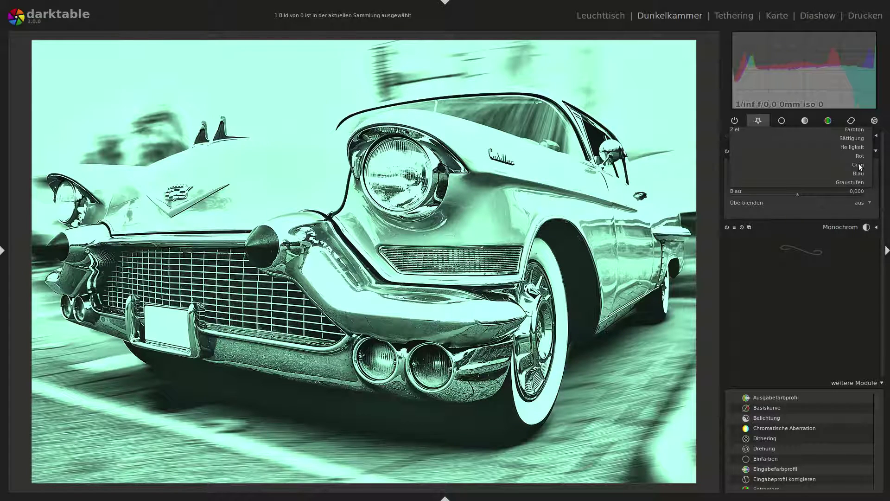
pyautogui.click(856, 174)
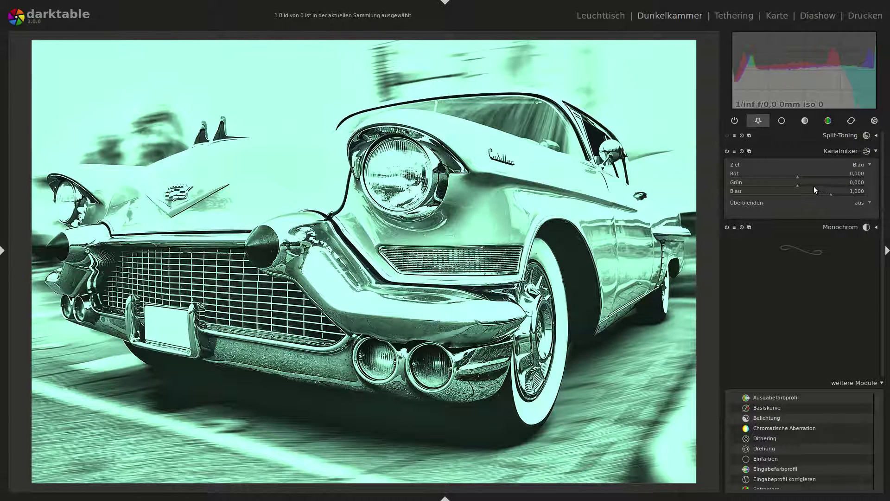
pyautogui.moveTo(831, 193); pyautogui.dragTo(835, 193)
# Enable split-toning with shadow hue 0.49 and highlight saturation 0
pyautogui.click(875, 152)
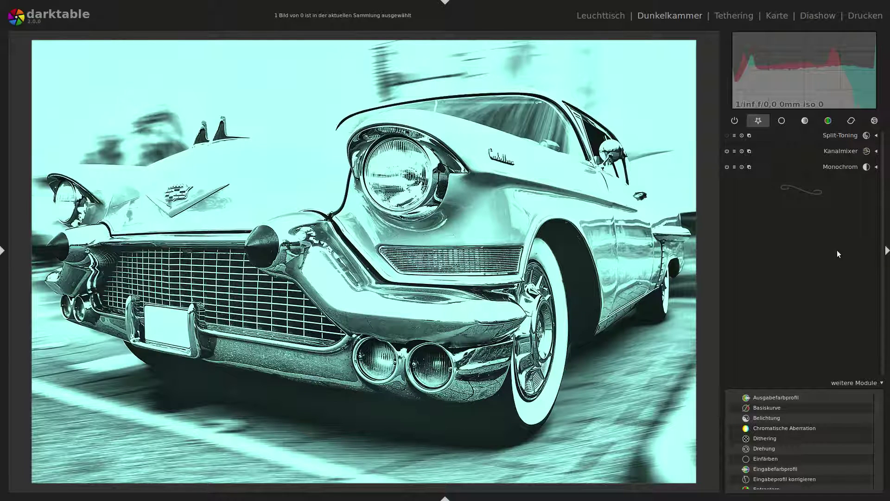
pyautogui.click(728, 136)
pyautogui.click(877, 135)
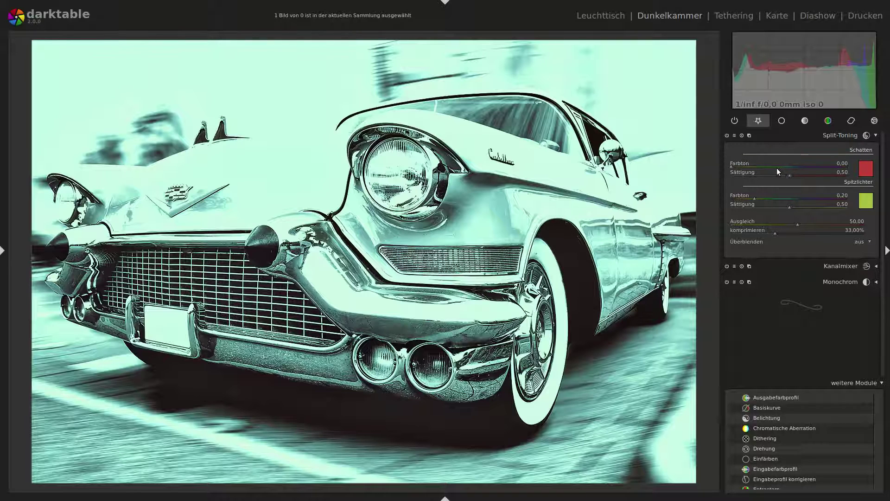
pyautogui.scroll(1, 745, 168)
pyautogui.moveTo(745, 170)
pyautogui.mouseDown()
pyautogui.moveTo(795, 172)
pyautogui.moveTo(788, 177)
pyautogui.mouseUp()
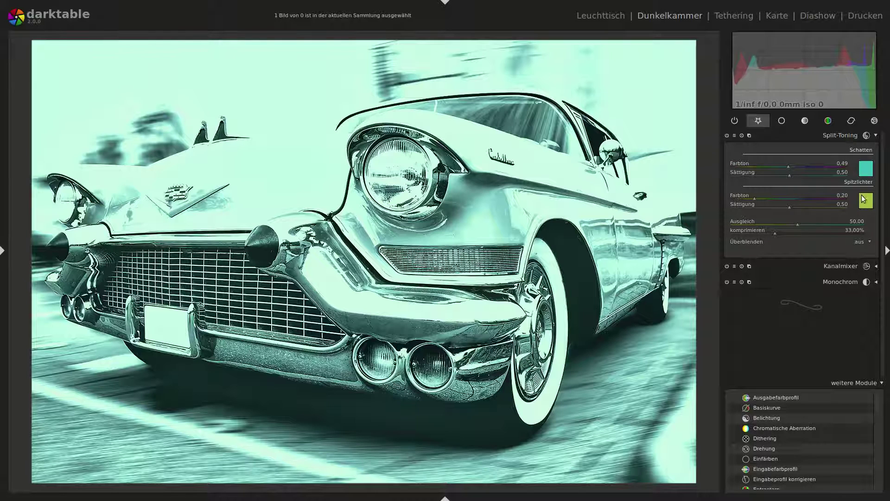
pyautogui.moveTo(789, 207); pyautogui.dragTo(732, 212)
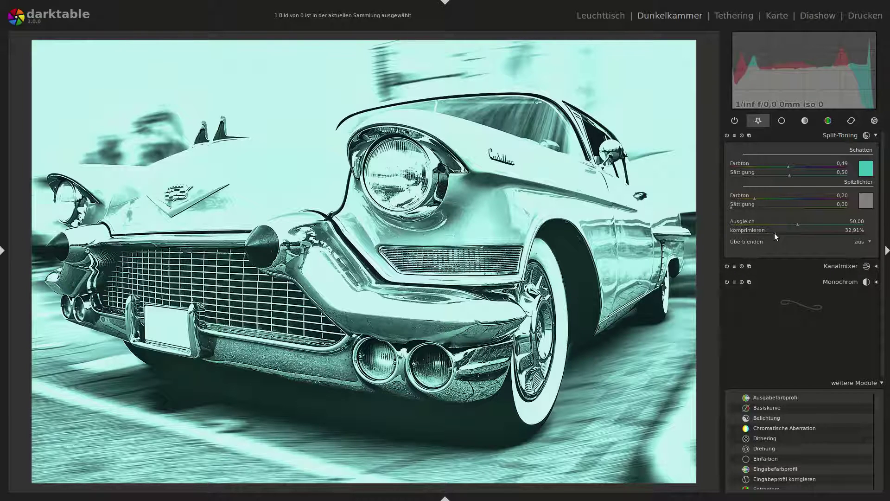
# Set split-toning compression to 0% and lower the balance to about 30.65
pyautogui.moveTo(775, 233); pyautogui.dragTo(710, 235)
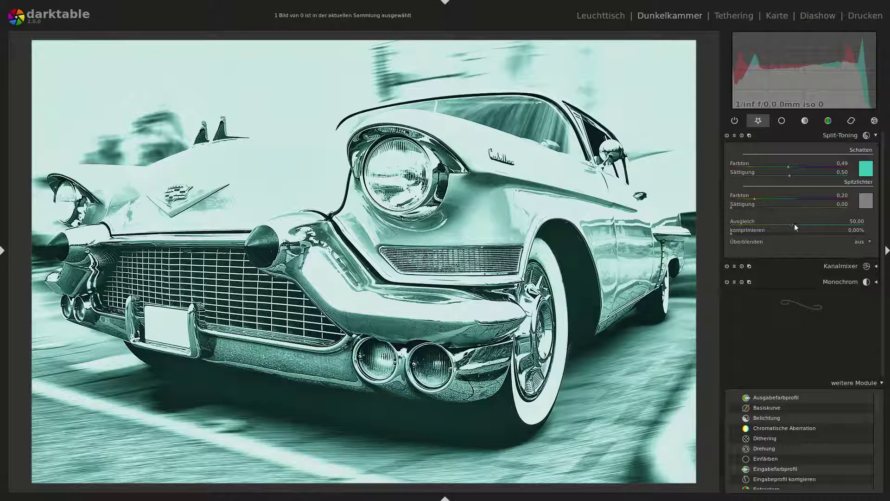
pyautogui.moveTo(798, 224)
pyautogui.mouseDown()
pyautogui.moveTo(719, 226)
pyautogui.moveTo(800, 225)
pyautogui.mouseUp()
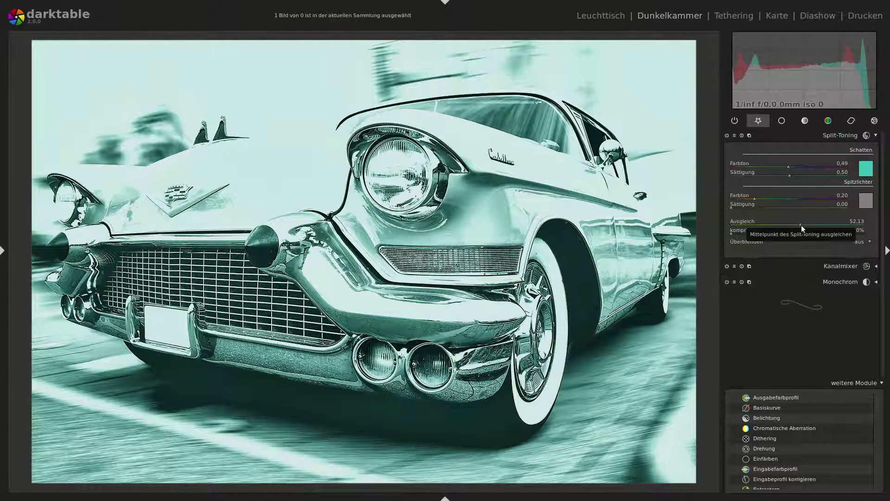
pyautogui.moveTo(801, 224)
pyautogui.mouseDown()
pyautogui.moveTo(763, 224)
pyautogui.moveTo(792, 223)
pyautogui.mouseUp()
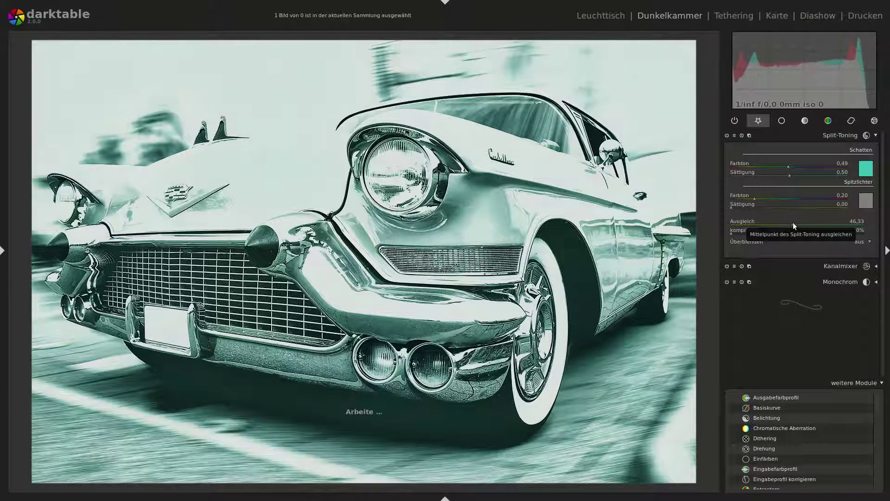
pyautogui.moveTo(793, 221); pyautogui.dragTo(773, 224)
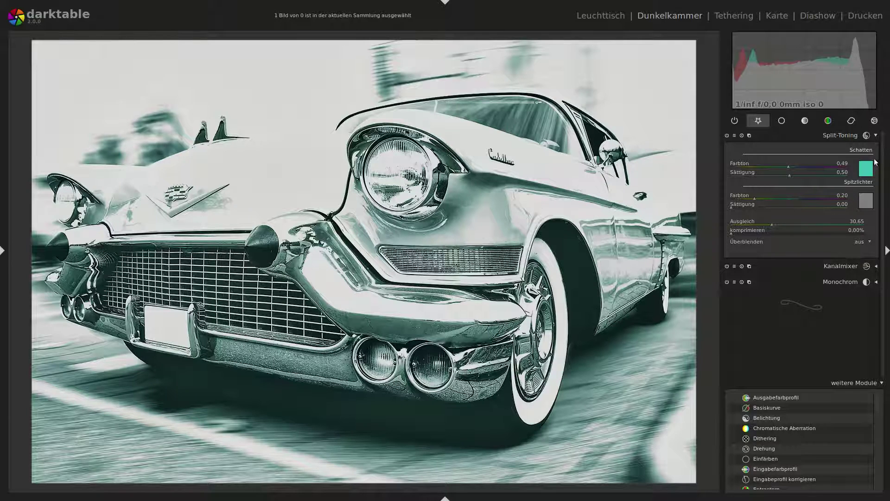
# Toggle split-toning, channel mixer and monochrome off and back on, then show the effects modules
pyautogui.click(876, 140)
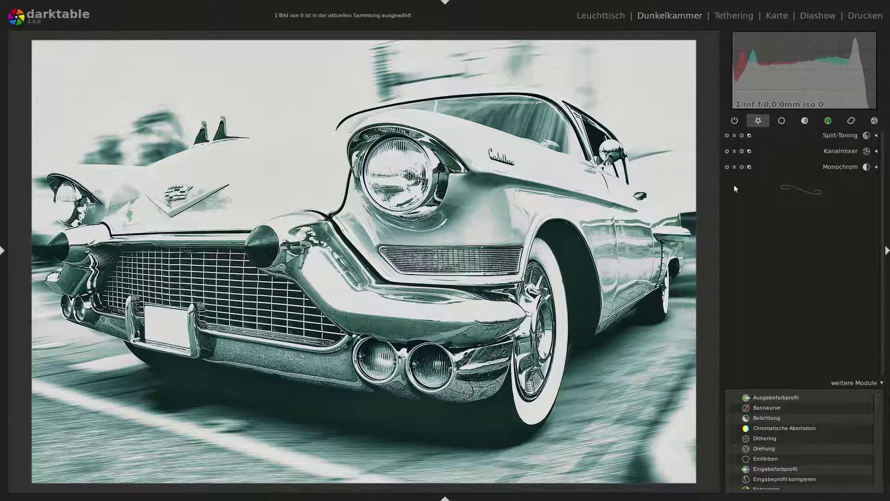
pyautogui.click(726, 135)
pyautogui.click(727, 150)
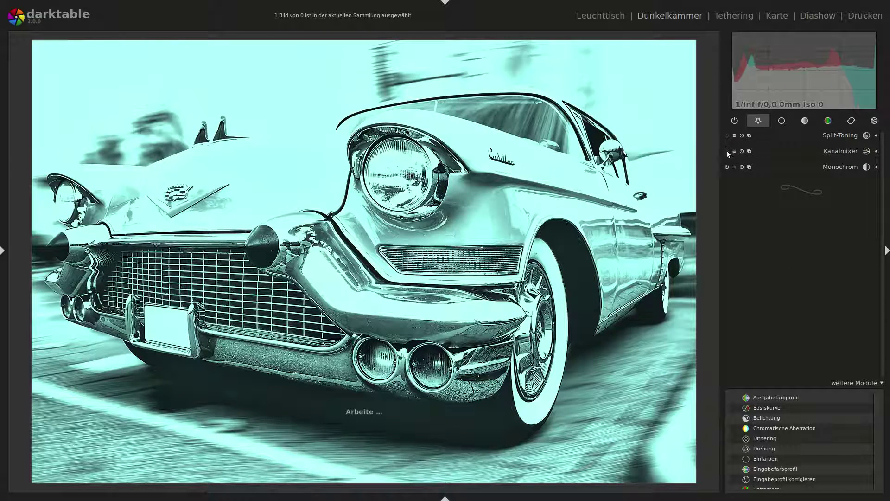
pyautogui.click(727, 167)
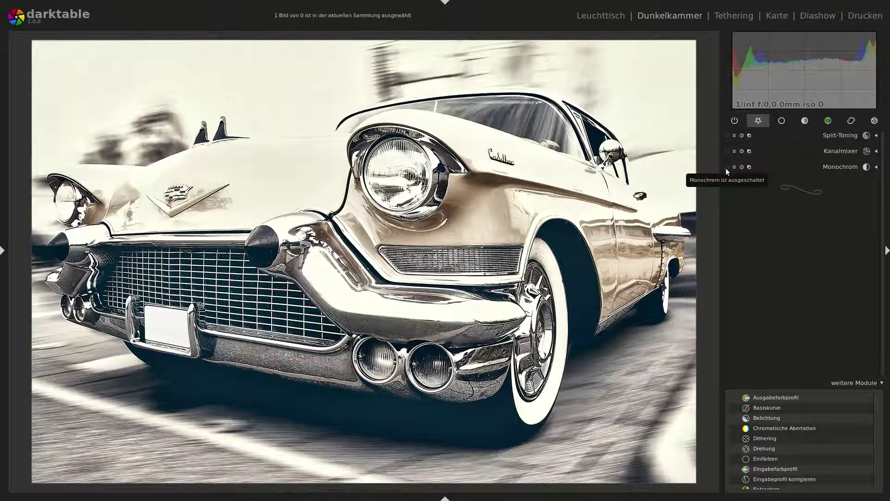
pyautogui.click(727, 166)
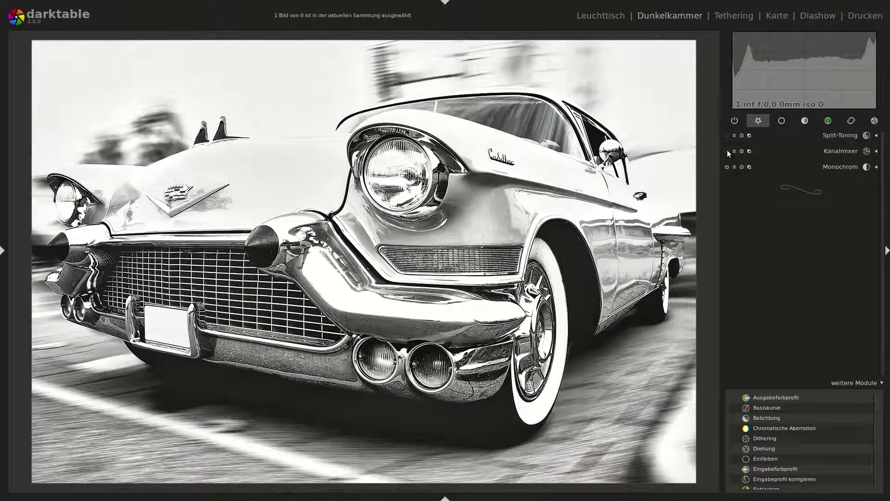
pyautogui.click(726, 151)
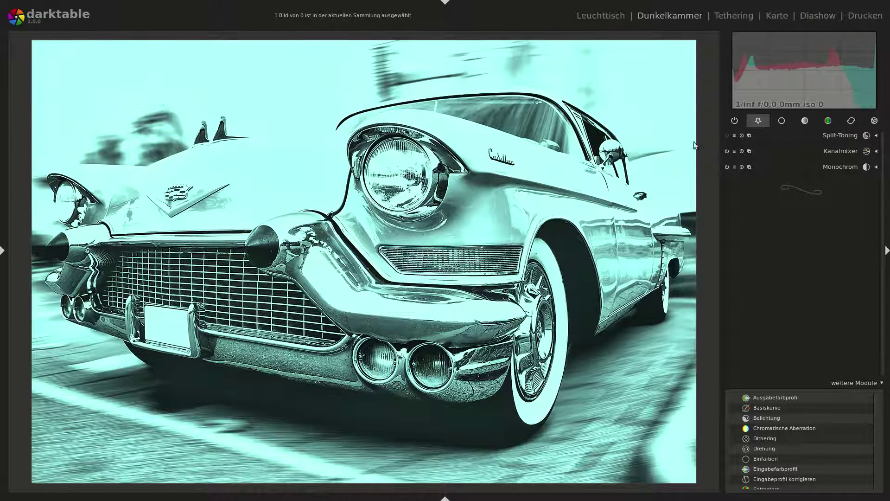
pyautogui.click(726, 135)
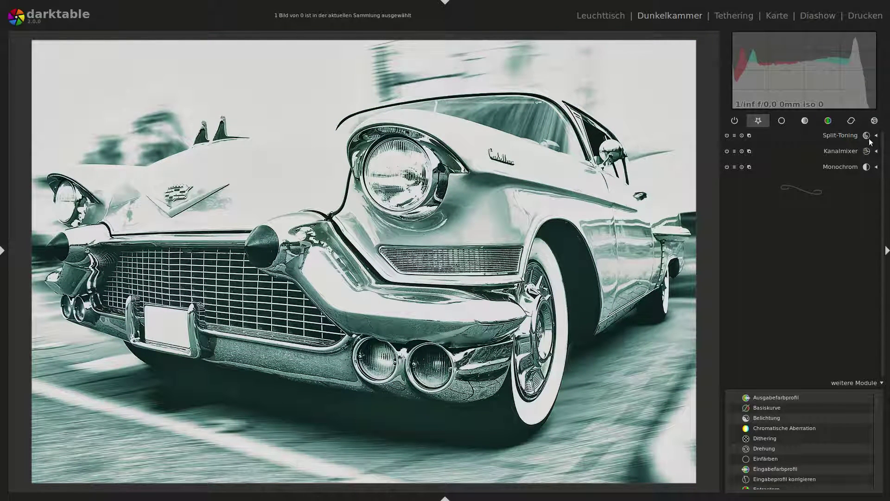
pyautogui.click(874, 121)
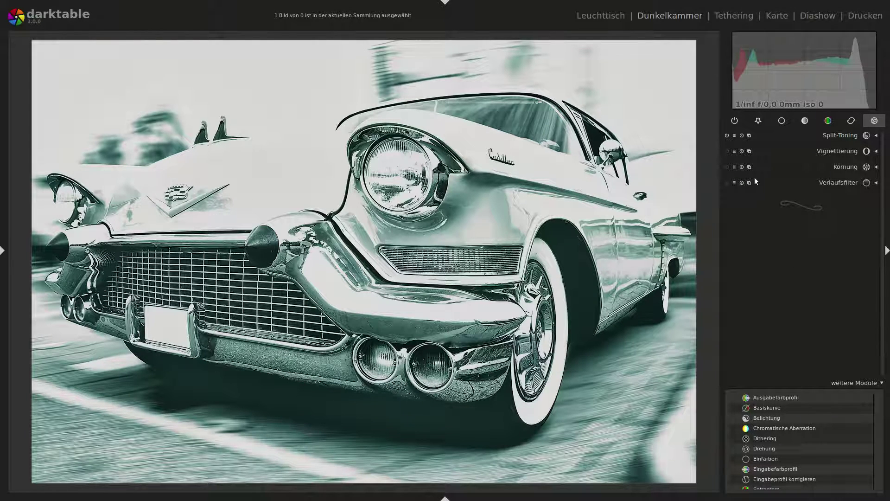
# Enable a vignette at 66.11% scale and switch on the graduated filter at 1.00 EV
pyautogui.click(727, 151)
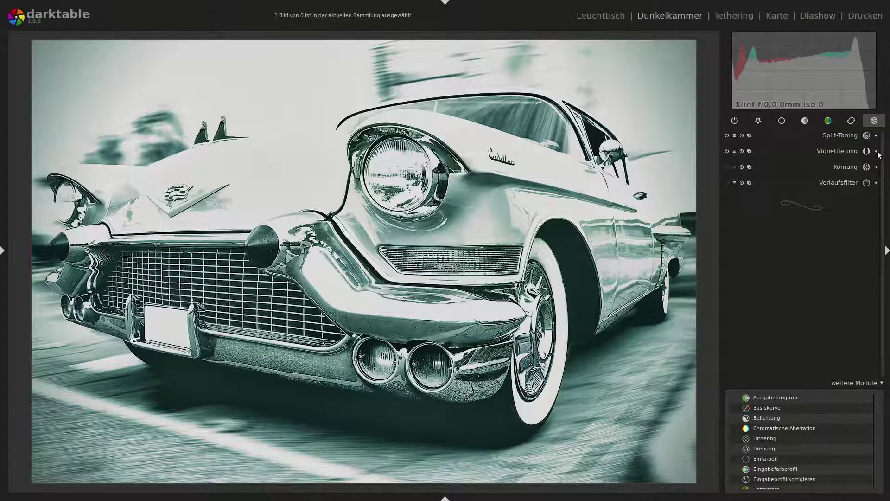
pyautogui.click(876, 151)
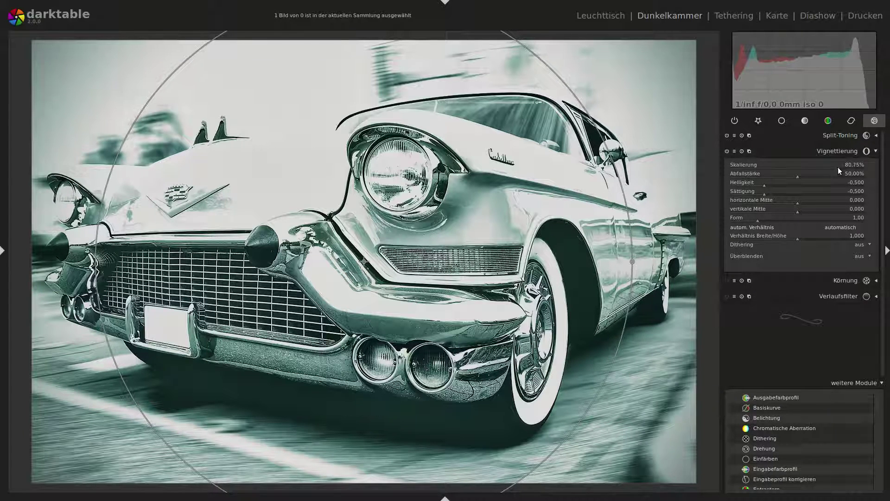
pyautogui.moveTo(837, 169); pyautogui.dragTo(818, 171)
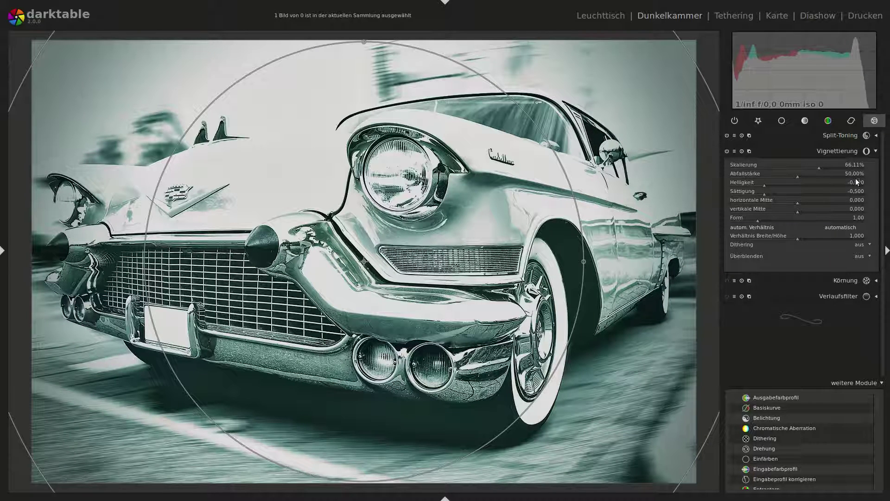
pyautogui.click(876, 152)
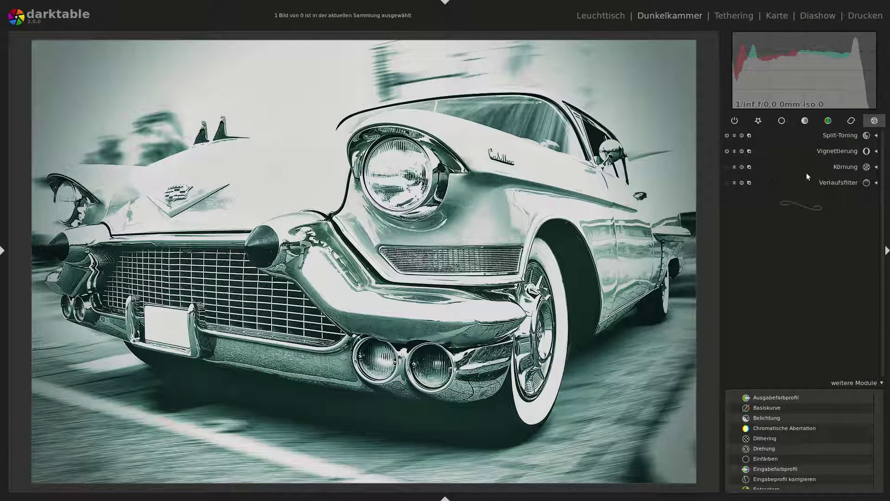
pyautogui.click(727, 182)
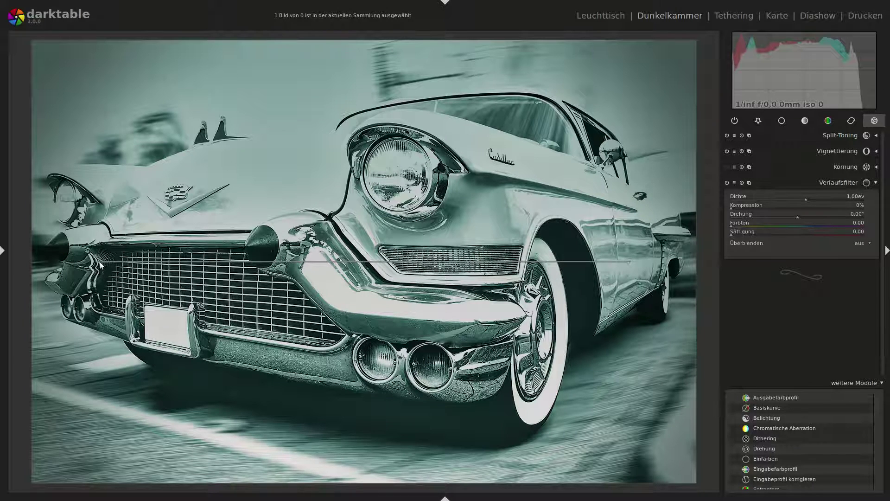
# Rotate the graduated filter line to -10.15° above the car and close its settings
pyautogui.moveTo(97, 242); pyautogui.dragTo(100, 138)
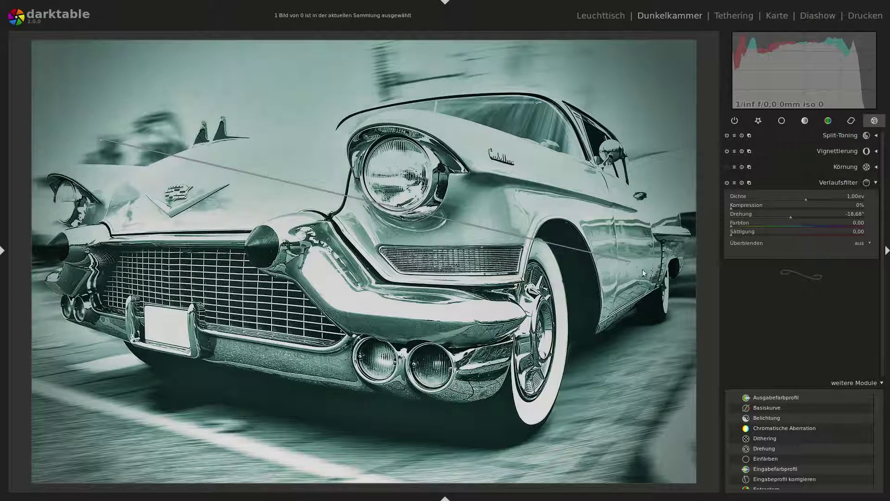
pyautogui.moveTo(630, 262); pyautogui.dragTo(567, 181)
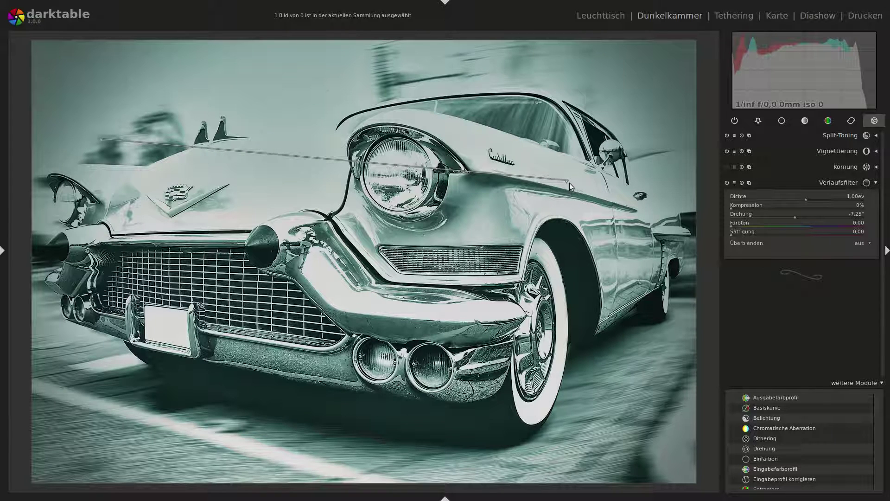
pyautogui.moveTo(567, 182); pyautogui.dragTo(511, 147)
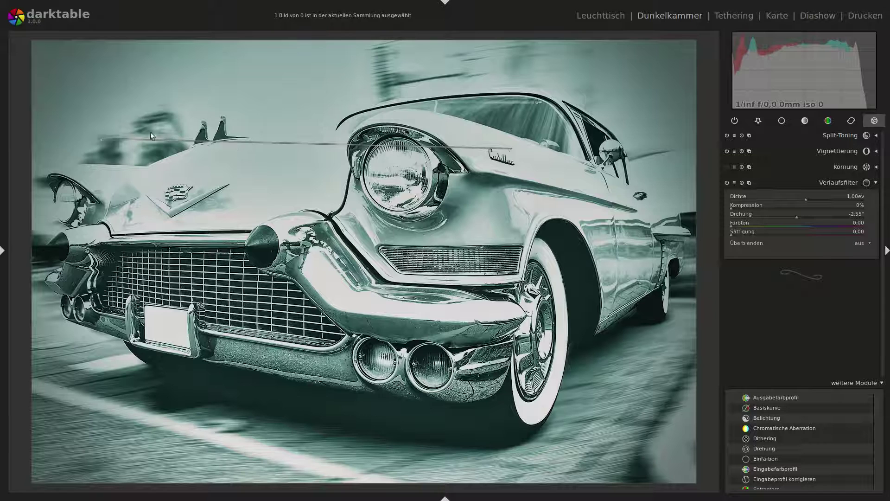
pyautogui.moveTo(102, 139); pyautogui.dragTo(108, 77)
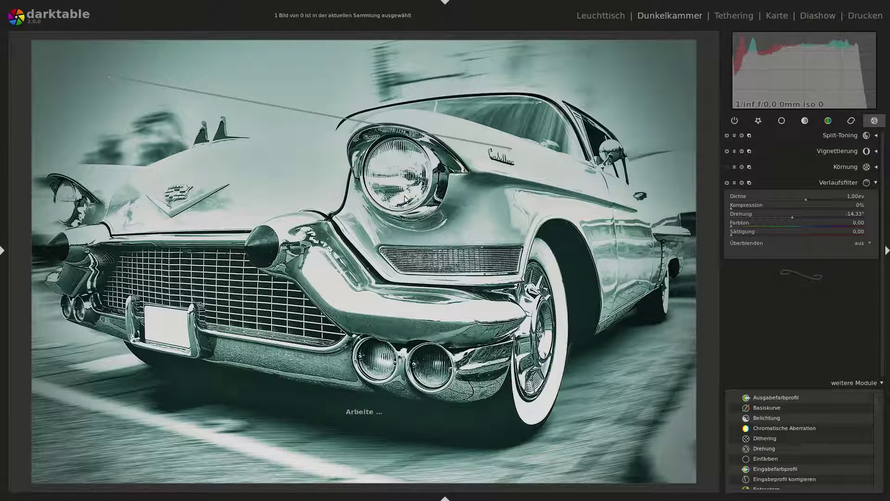
pyautogui.moveTo(510, 148); pyautogui.dragTo(522, 127)
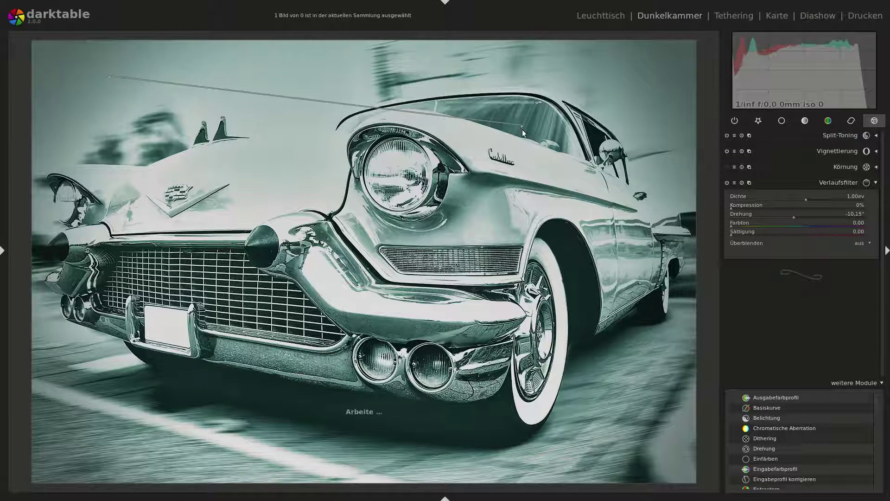
pyautogui.click(878, 184)
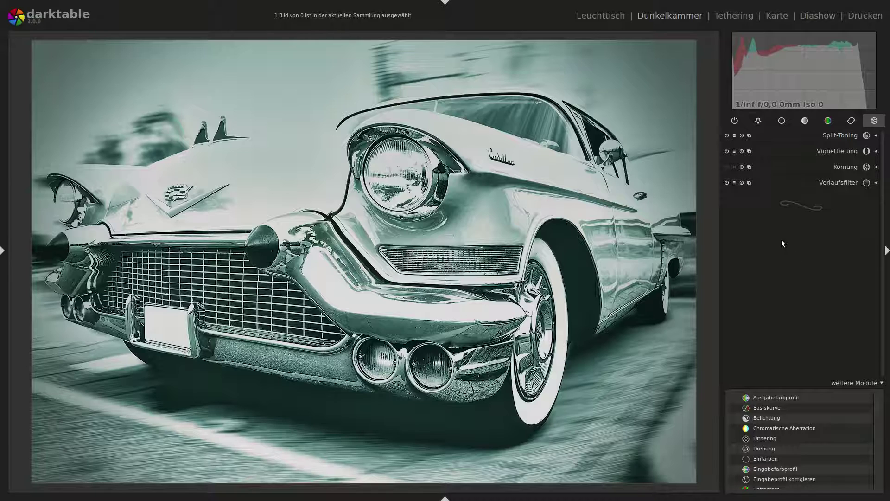
# Switch to the favourites group showing split-toning, channel mixer and monochrome
pyautogui.click(762, 121)
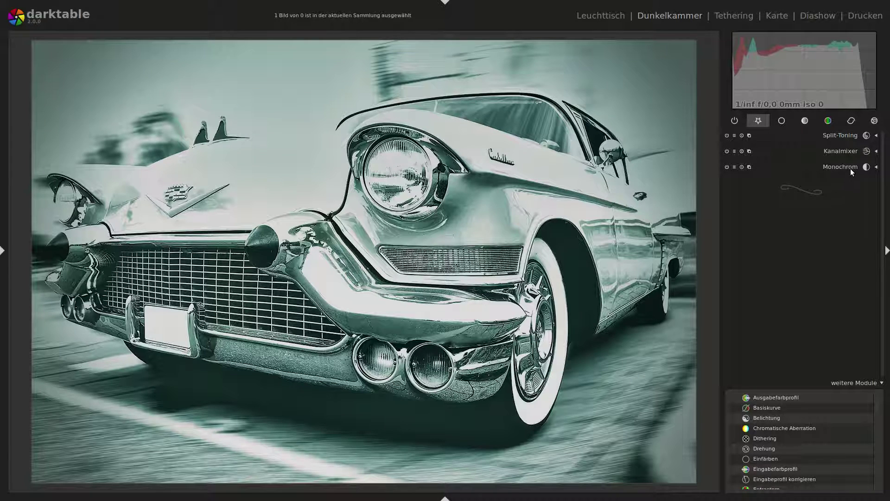